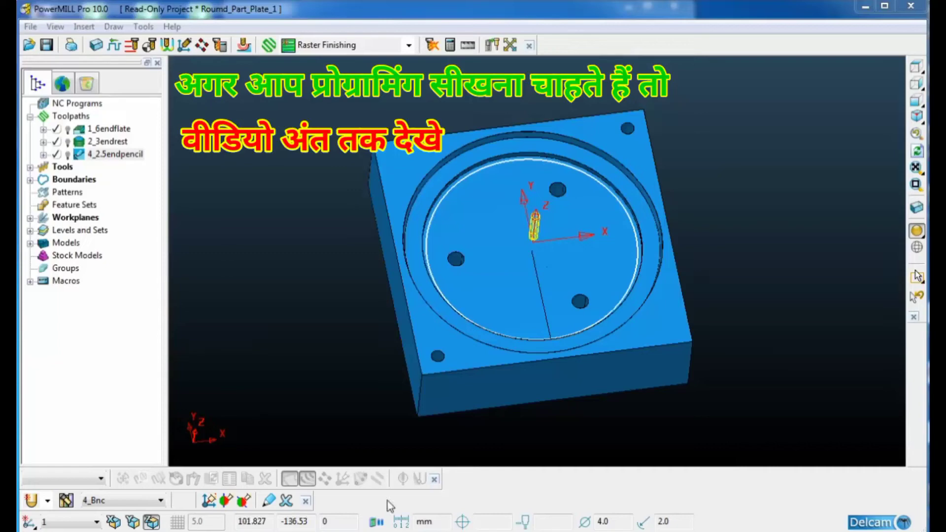
- Inspect the part, then start a 3D Offset Finishing toolpath with tool 4_Bnc, stepover 0.075, boundary 1
{"action": "left_click", "coordinate": [917, 67]}
{"action": "mouse_move", "coordinate": [621, 252]}
{"action": "middle_mouse_down"}
{"action": "mouse_move", "coordinate": [322, 229]}
{"action": "mouse_move", "coordinate": [559, 236]}
{"action": "middle_mouse_up"}
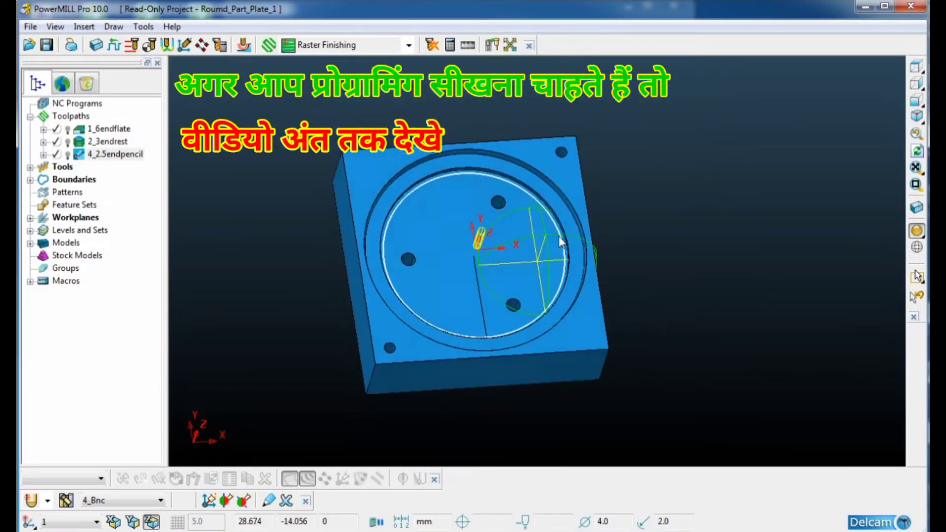
{"action": "scroll", "coordinate": [559, 235], "scroll_direction": "down", "scroll_amount": 3}
{"action": "scroll", "coordinate": [623, 231], "scroll_direction": "up", "scroll_amount": 2}
{"action": "mouse_move", "coordinate": [623, 230]}
{"action": "middle_mouse_down"}
{"action": "mouse_move", "coordinate": [715, 236]}
{"action": "mouse_move", "coordinate": [576, 251]}
{"action": "middle_mouse_up"}
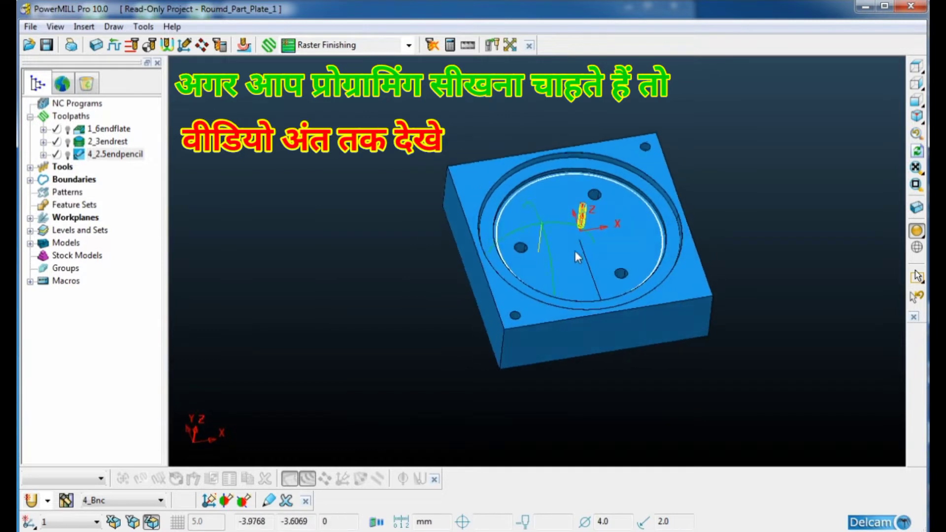
{"action": "scroll", "coordinate": [586, 230], "scroll_direction": "down", "scroll_amount": 3}
{"action": "scroll", "coordinate": [595, 237], "scroll_direction": "up", "scroll_amount": 3}
{"action": "scroll", "coordinate": [595, 238], "scroll_direction": "up", "scroll_amount": 1}
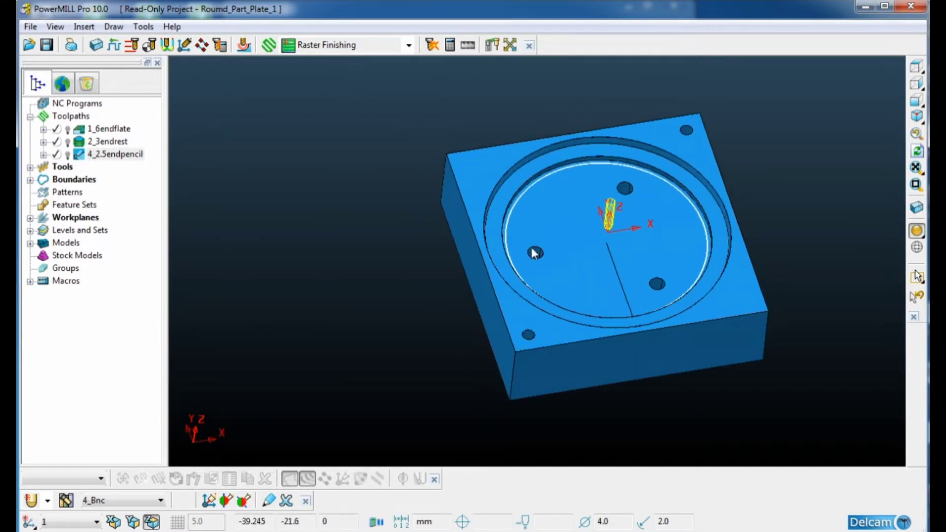
{"action": "left_click", "coordinate": [268, 45]}
{"action": "double_click", "coordinate": [338, 201]}
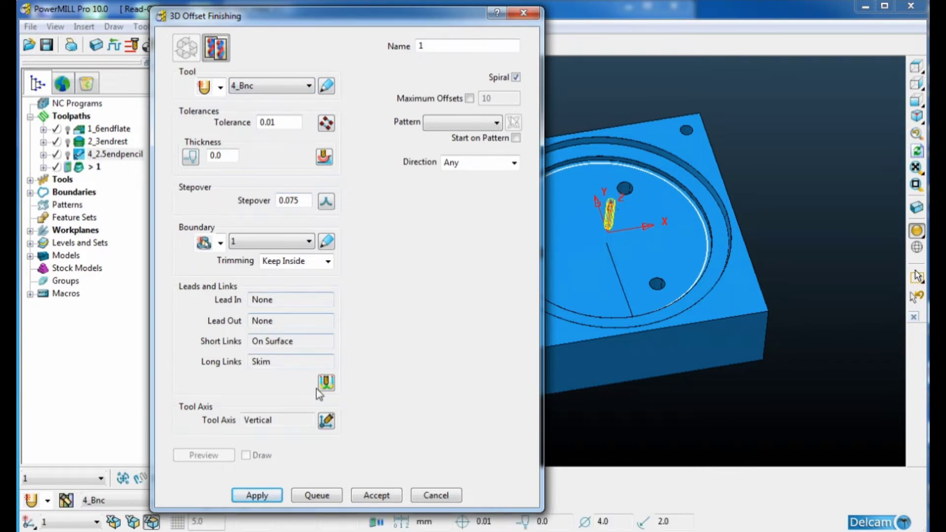
- Replace the default toolpath name with '4bnc3d offset finising' and commit it
{"action": "double_click", "coordinate": [421, 46]}
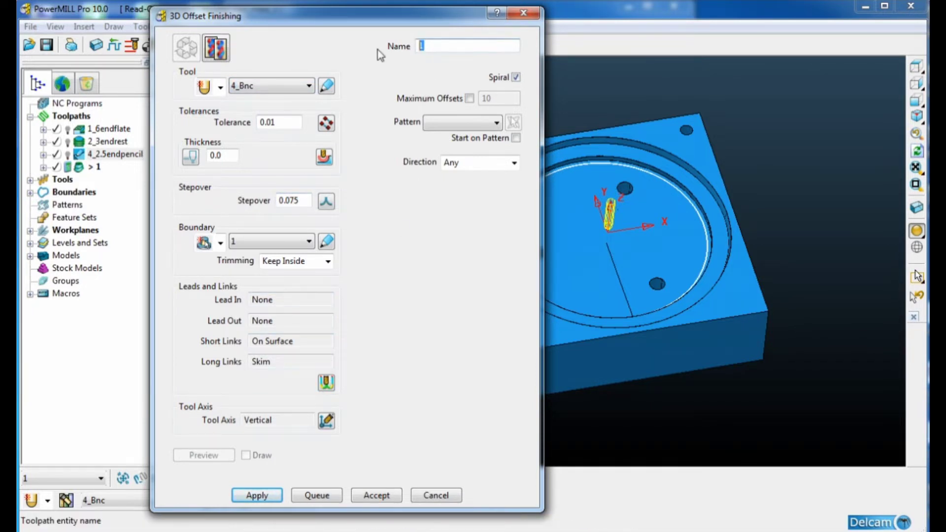
{"action": "type", "text": "4bn"}
{"action": "type", "text": "c"}
{"action": "type", "text": "3d"}
{"action": "type", "text": " o"}
{"action": "type", "text": "ffset"}
{"action": "type", "text": " fi"}
{"action": "type", "text": "ni"}
{"action": "type", "text": "sing"}
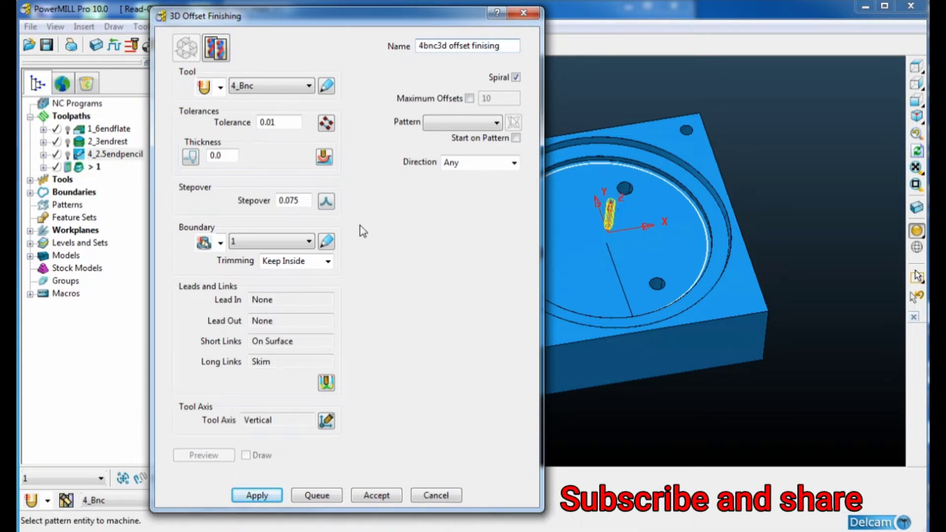
{"action": "left_click", "coordinate": [723, 203]}
{"action": "scroll", "coordinate": [622, 210], "scroll_direction": "down", "scroll_amount": 3}
{"action": "scroll", "coordinate": [624, 209], "scroll_direction": "up", "scroll_amount": 4}
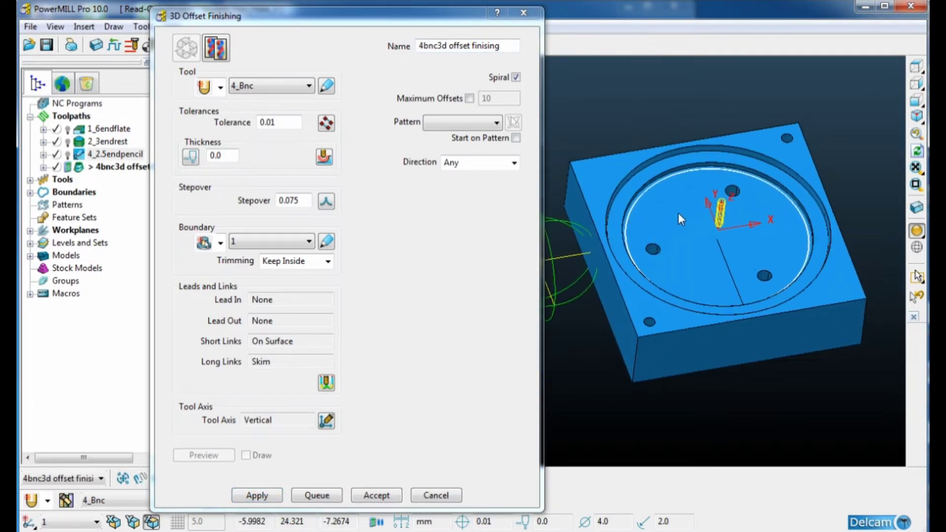
{"action": "scroll", "coordinate": [668, 214], "scroll_direction": "down", "scroll_amount": 1}
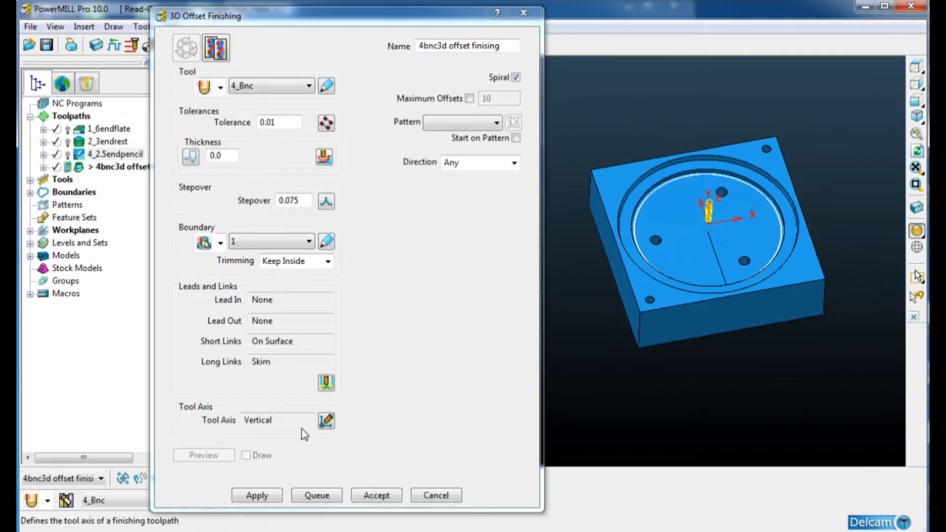
- Apply the 3D Offset Finishing settings and let the pocket floor toolpath calculate
{"action": "left_click", "coordinate": [256, 495]}
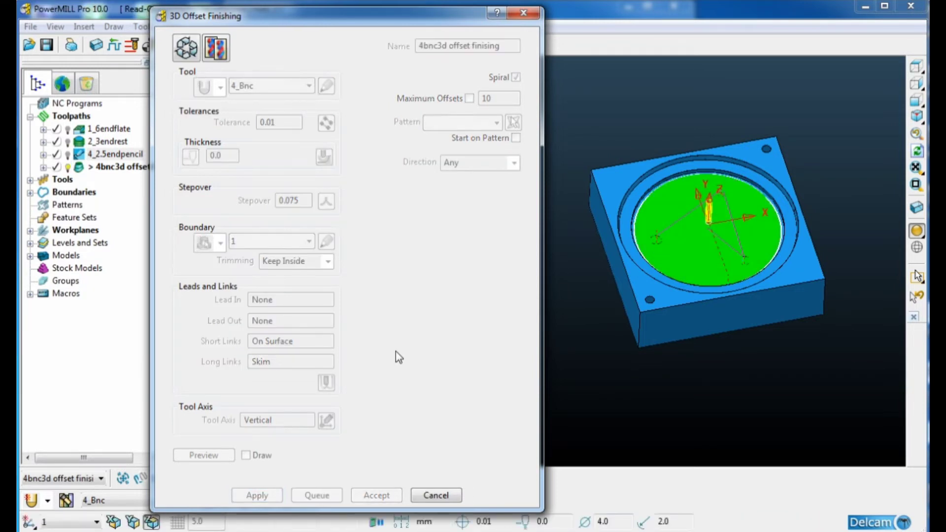
- Close the offset finishing settings and orbit to inspect the toolpath from below
{"action": "left_click", "coordinate": [186, 48]}
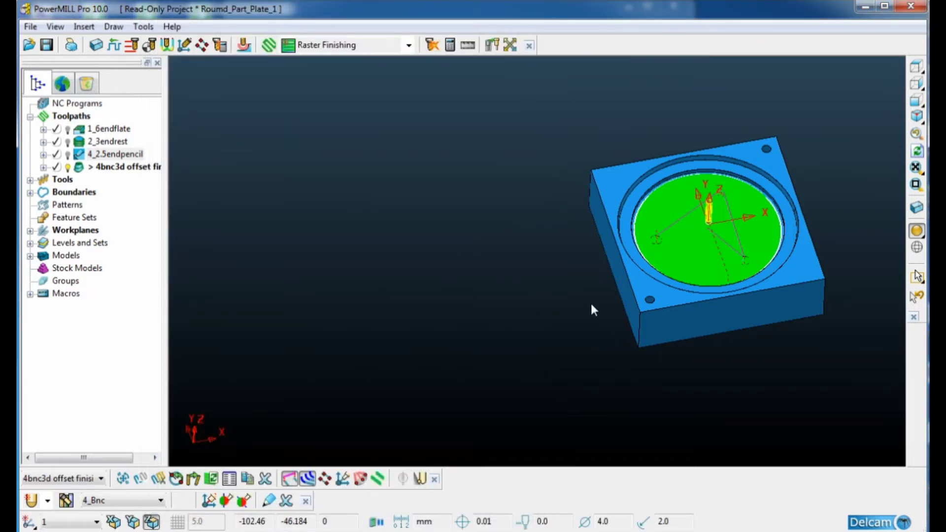
{"action": "middle_click_drag", "start_coordinate": [591, 302], "coordinate": [641, 119]}
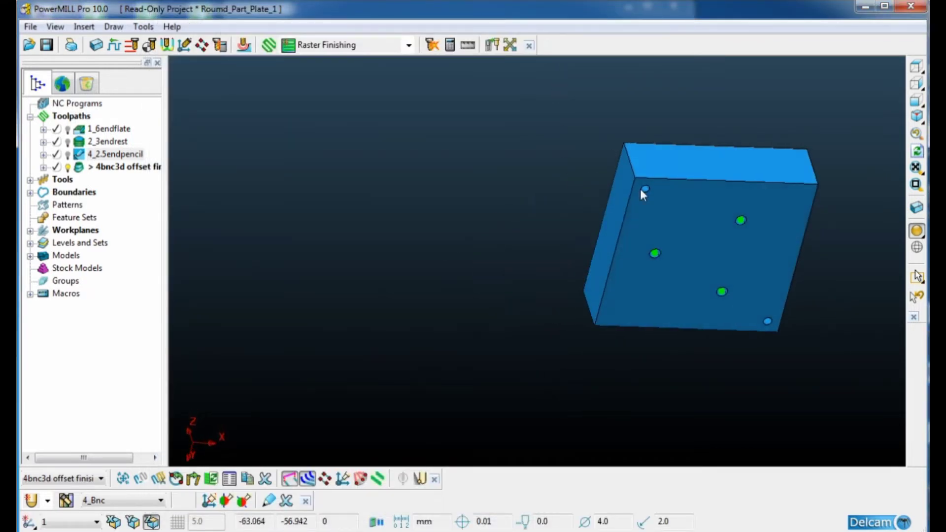
{"action": "scroll", "coordinate": [653, 232], "scroll_direction": "up", "scroll_amount": 5}
{"action": "scroll", "coordinate": [537, 217], "scroll_direction": "down", "scroll_amount": 2}
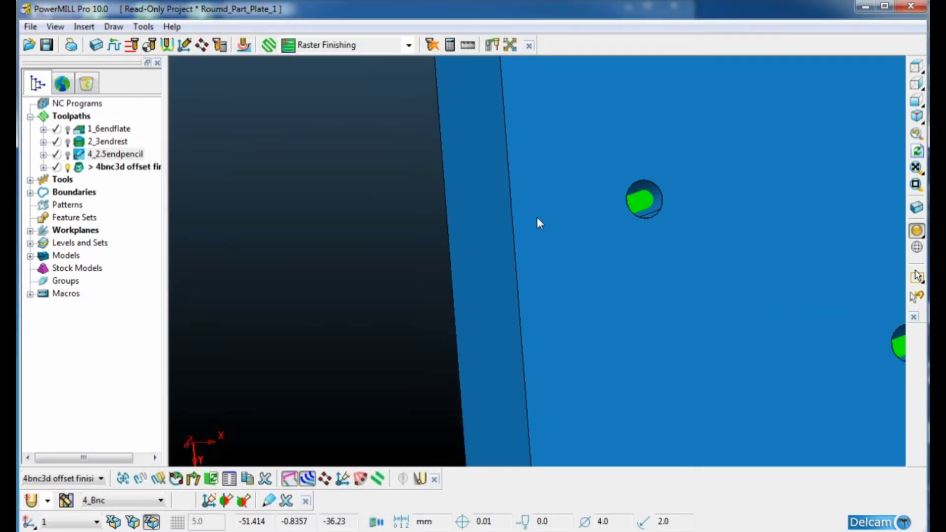
{"action": "scroll", "coordinate": [666, 216], "scroll_direction": "down", "scroll_amount": 3}
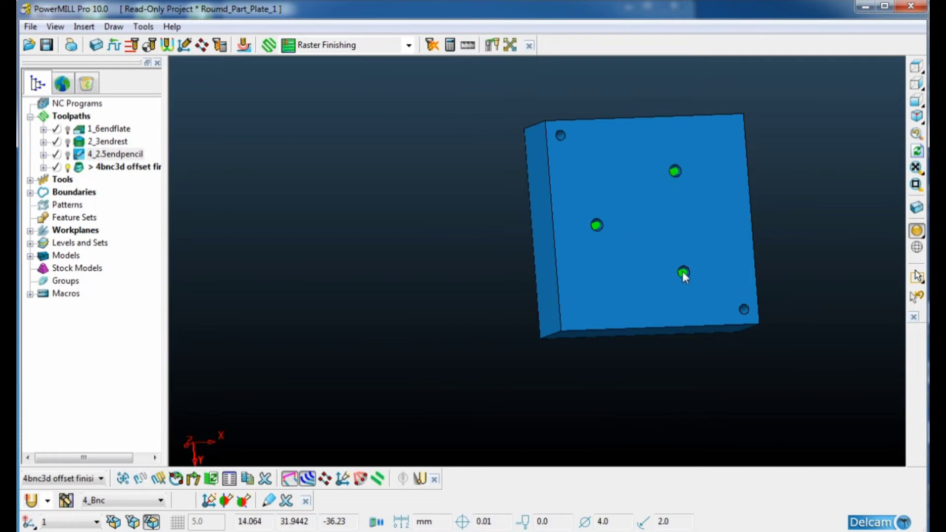
- Check the pocket toolpath from above, refit the plate, then deactivate the toolpath
{"action": "key", "text": "ctrl+5"}
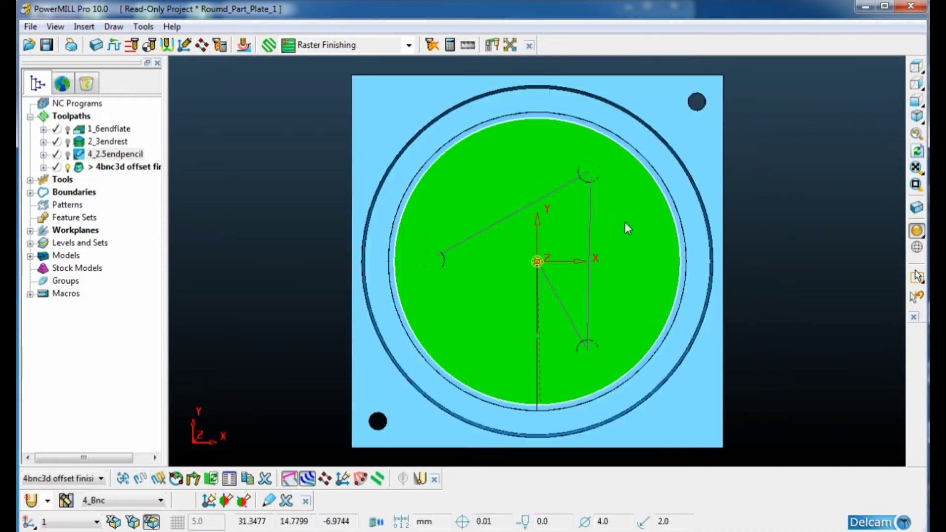
{"action": "middle_click_drag", "start_coordinate": [625, 222], "coordinate": [626, 186]}
{"action": "scroll", "coordinate": [627, 187], "scroll_direction": "up", "scroll_amount": 1}
{"action": "scroll", "coordinate": [528, 206], "scroll_direction": "up", "scroll_amount": 3}
{"action": "scroll", "coordinate": [638, 213], "scroll_direction": "up", "scroll_amount": 2}
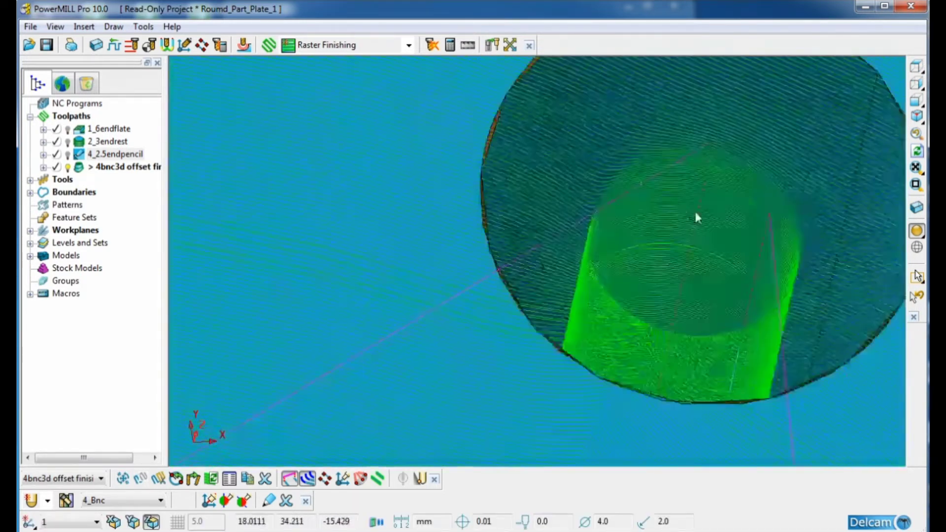
{"action": "scroll", "coordinate": [611, 200], "scroll_direction": "up", "scroll_amount": 1}
{"action": "key", "text": "ctrl+r"}
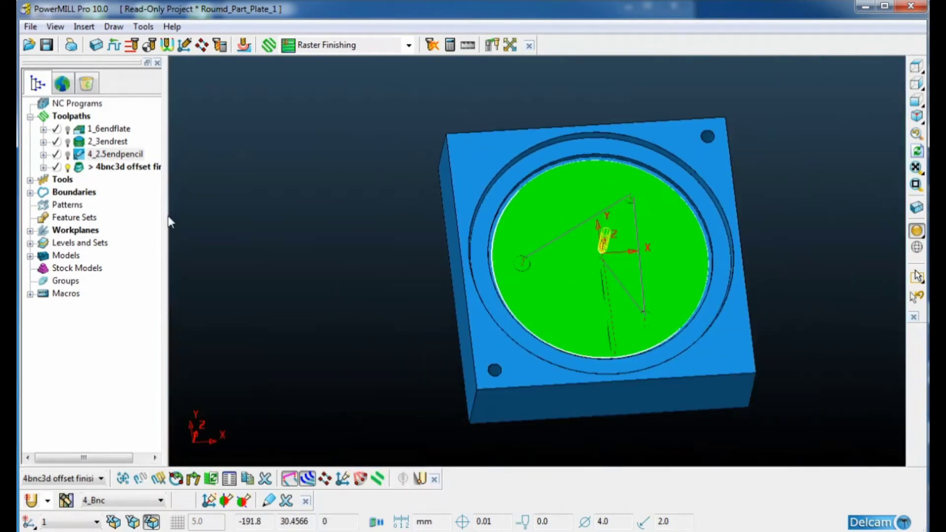
{"action": "double_click", "coordinate": [89, 168]}
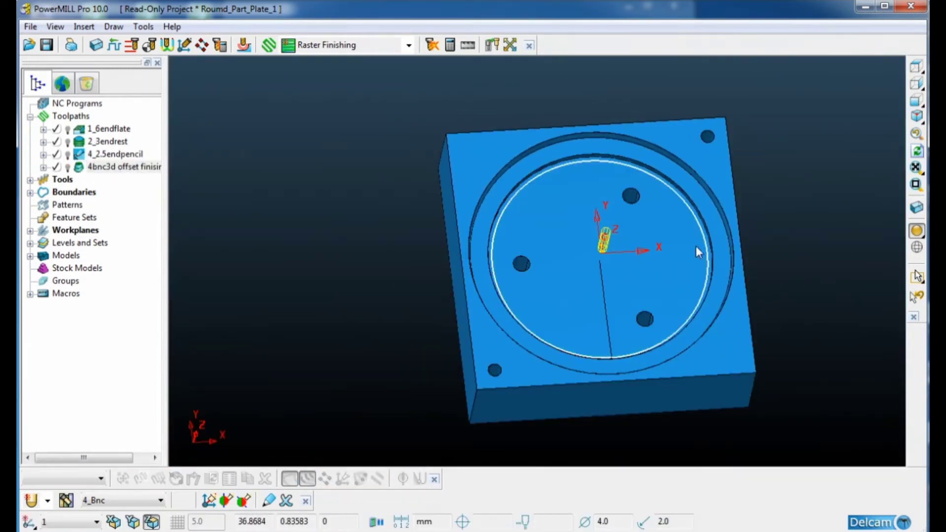
- Copy the pocket floor surface and paste a duplicate of it into the model
{"action": "middle_click_drag", "start_coordinate": [695, 247], "coordinate": [696, 219]}
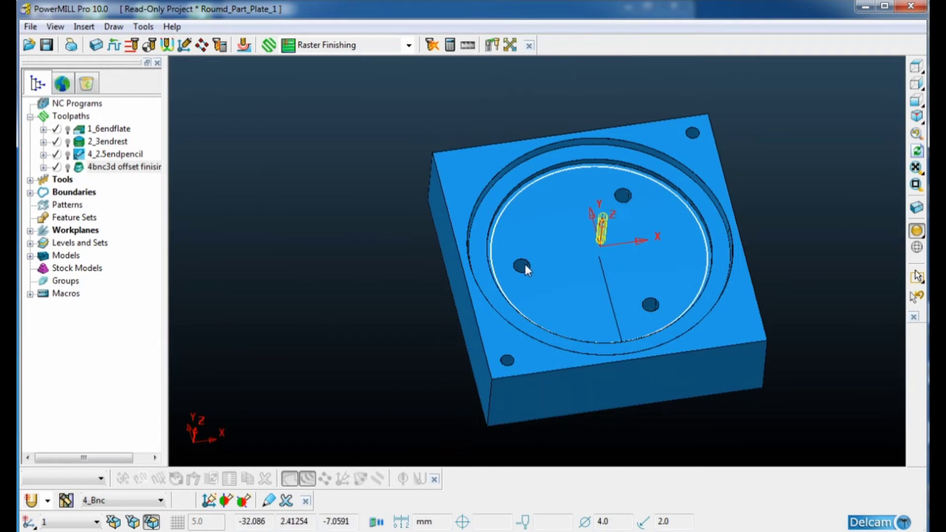
{"action": "left_click", "coordinate": [578, 252]}
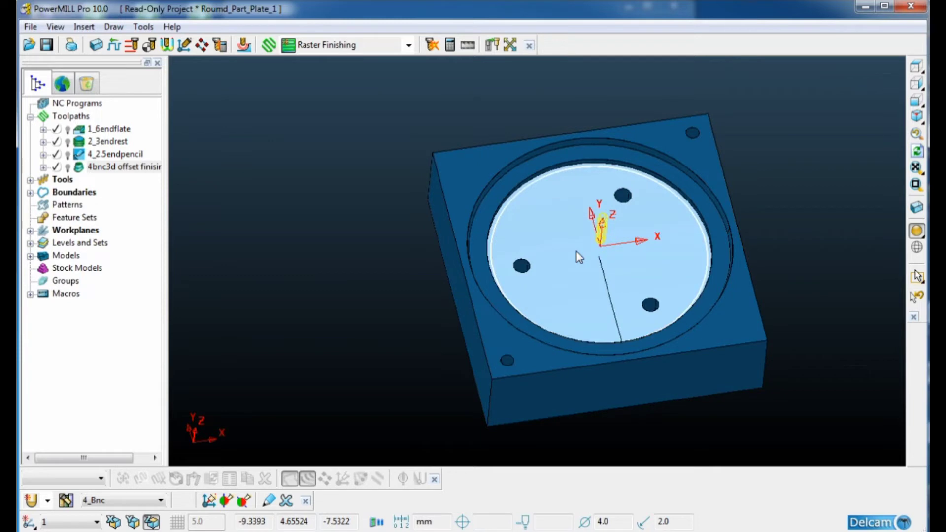
{"action": "right_click", "coordinate": [579, 257]}
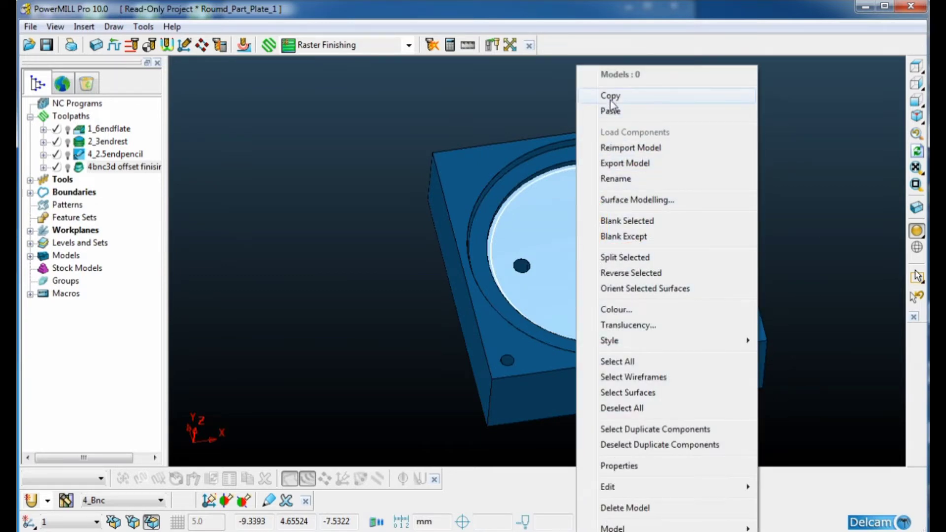
{"action": "left_click", "coordinate": [608, 96]}
{"action": "right_click", "coordinate": [560, 217]}
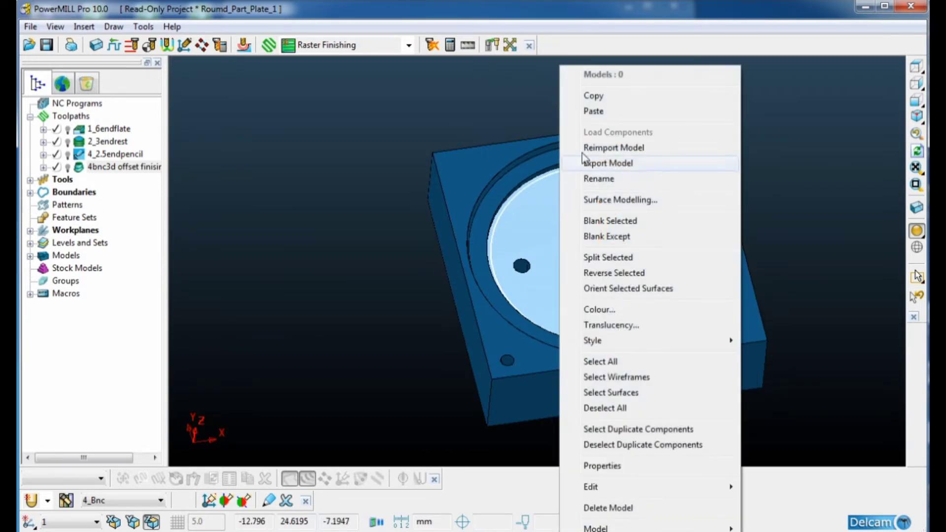
{"action": "left_click", "coordinate": [589, 113]}
{"action": "right_click", "coordinate": [559, 214]}
{"action": "mouse_move", "coordinate": [591, 487]}
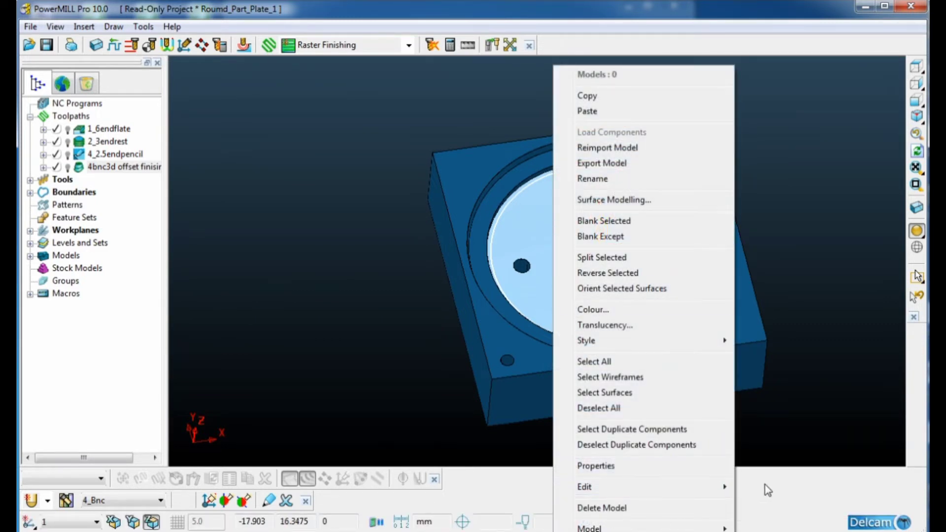
- Transform the pasted pocket floor surface with a 30° rotation about Z
{"action": "left_click", "coordinate": [778, 487]}
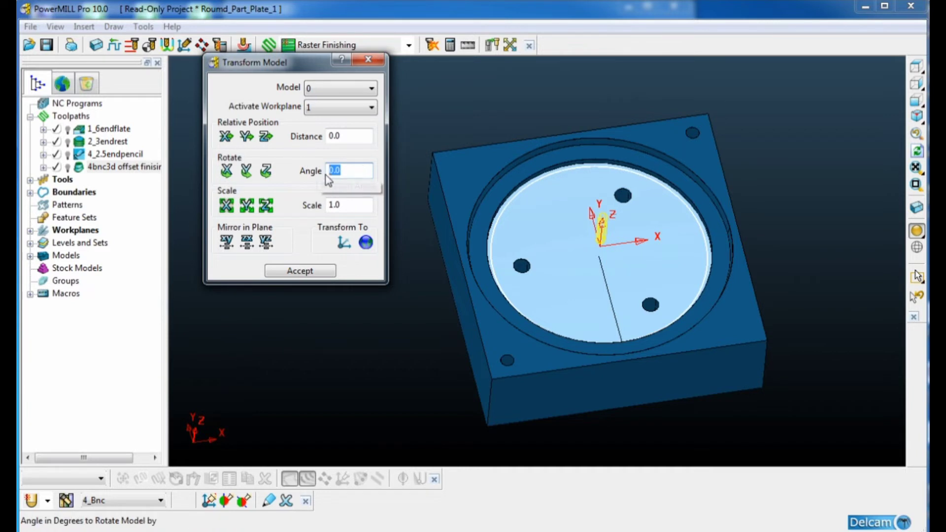
{"action": "type", "text": "30"}
{"action": "left_click", "coordinate": [267, 171]}
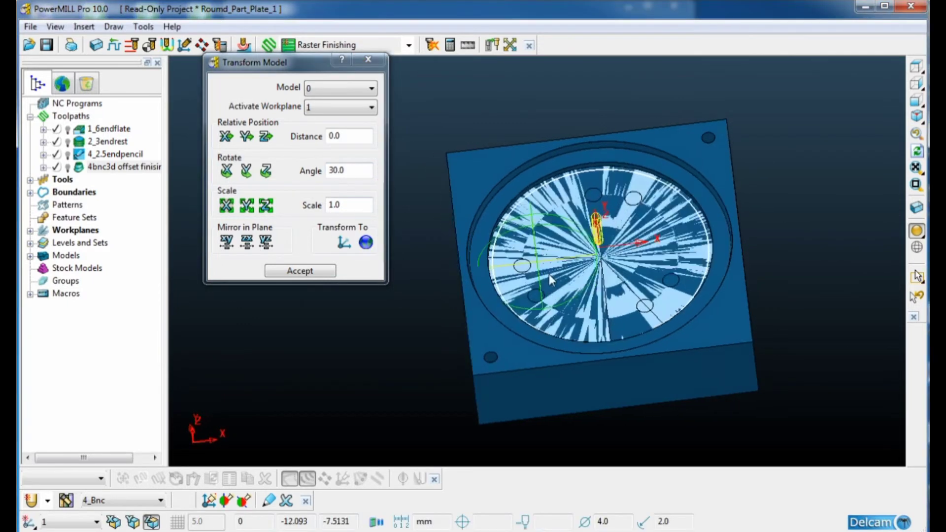
{"action": "left_click", "coordinate": [368, 59]}
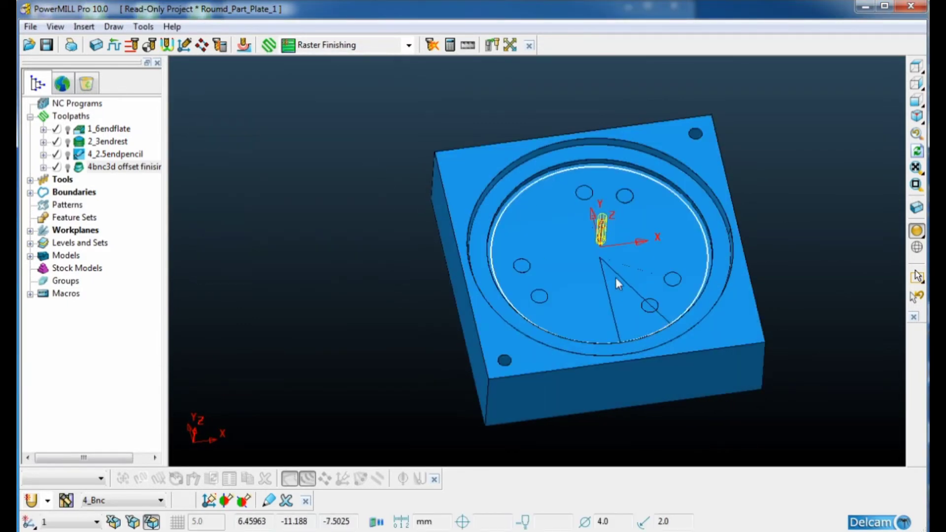
{"action": "middle_click_drag", "start_coordinate": [616, 277], "coordinate": [625, 208]}
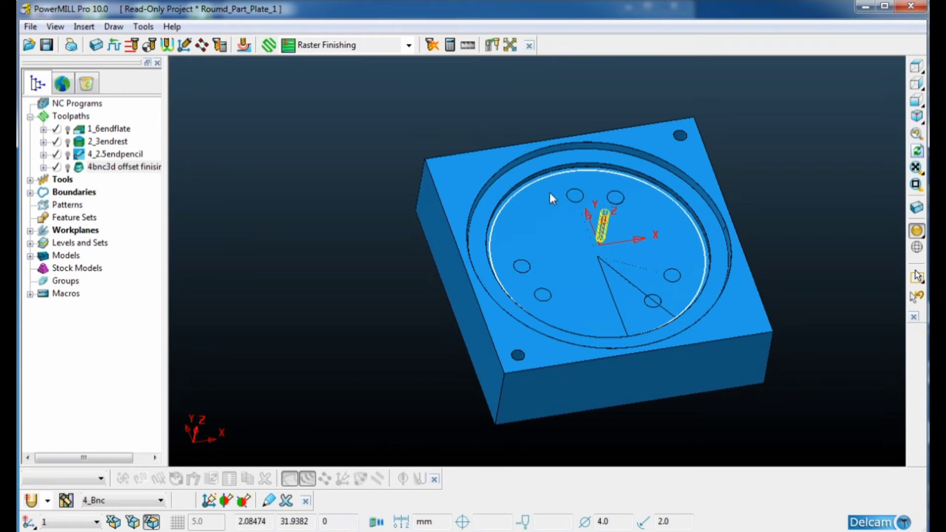
- Change the 4bnc3d offset finising stepover from 0.075 to 0.08 and recalculate
{"action": "left_click", "coordinate": [82, 170]}
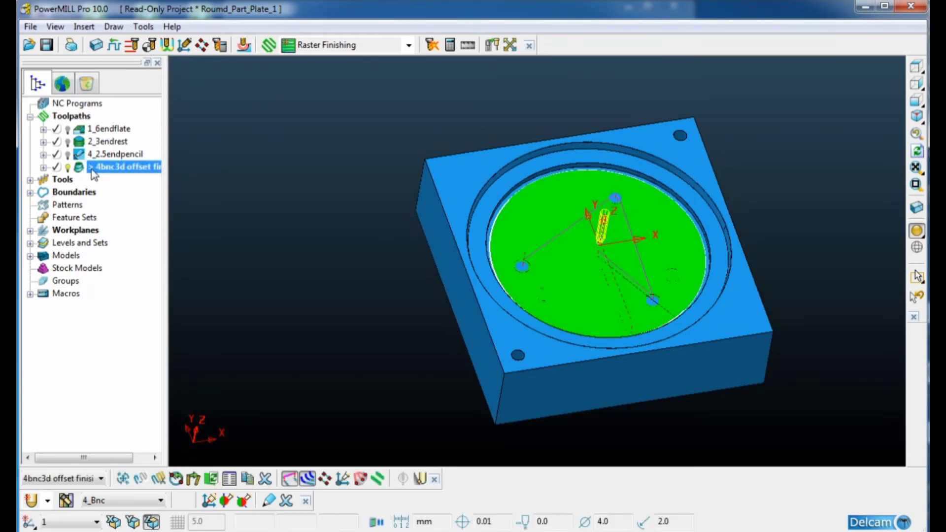
{"action": "right_click", "coordinate": [82, 170]}
{"action": "left_click", "coordinate": [131, 169]}
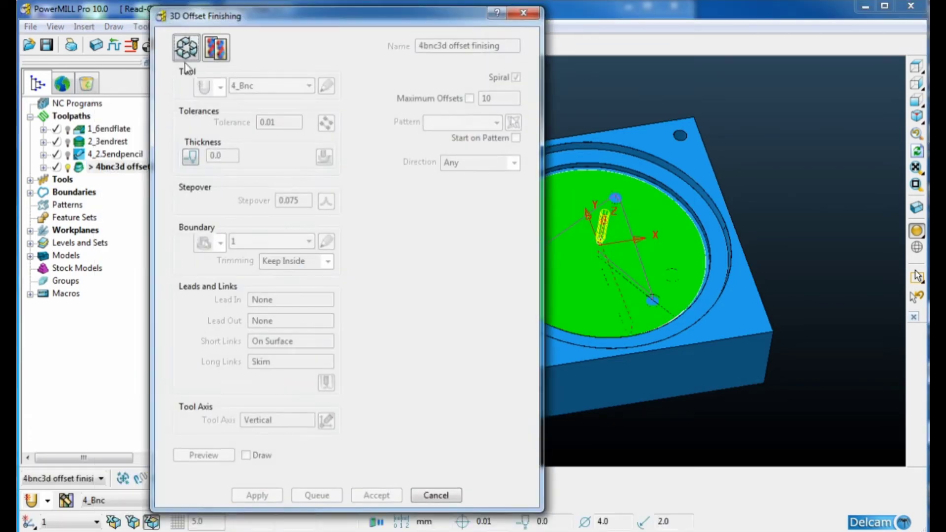
{"action": "left_click_drag", "start_coordinate": [293, 198], "coordinate": [315, 217]}
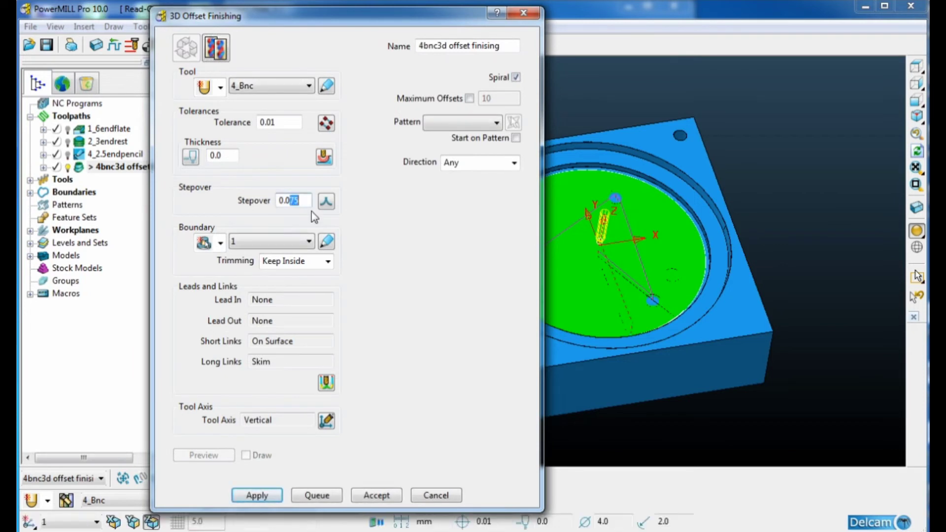
{"action": "type", "text": "8"}
{"action": "left_click", "coordinate": [255, 498]}
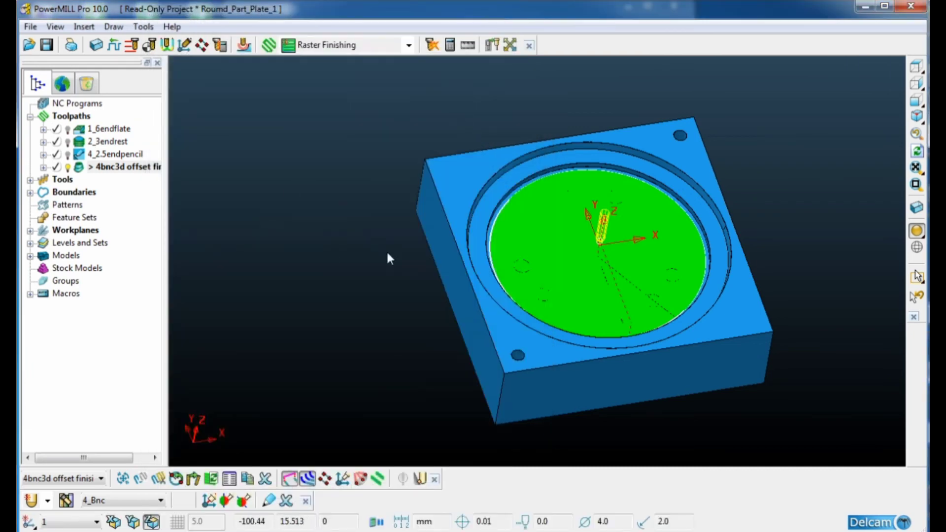
- Wait for the 0.08-stepover recalculation to finish, then orbit the plate
{"action": "mouse_move", "coordinate": [387, 249]}
{"action": "middle_mouse_down"}
{"action": "mouse_move", "coordinate": [645, 23]}
{"action": "mouse_move", "coordinate": [431, 212]}
{"action": "middle_mouse_up"}
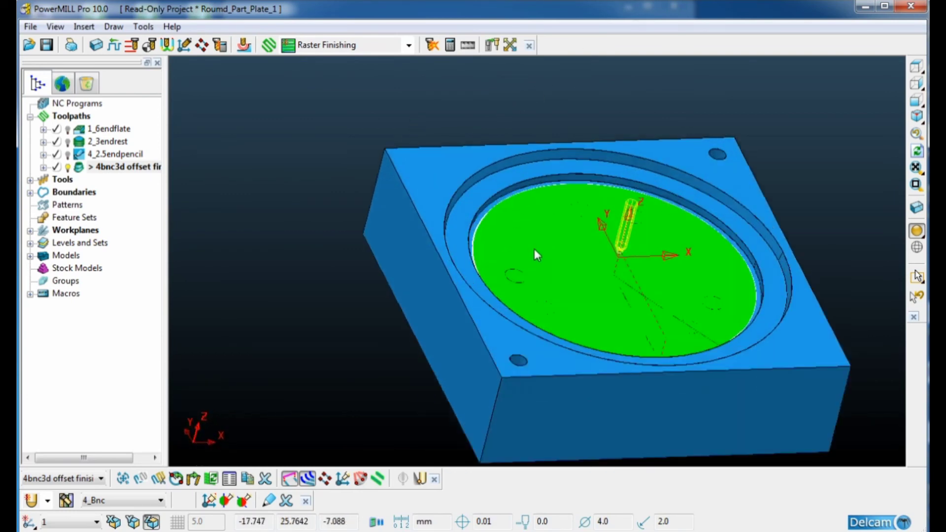
- Zoom in and view the recalculated toolpath from directly above
{"action": "scroll", "coordinate": [535, 249], "scroll_direction": "up", "scroll_amount": 5}
{"action": "scroll", "coordinate": [469, 317], "scroll_direction": "up", "scroll_amount": 2}
{"action": "scroll", "coordinate": [334, 248], "scroll_direction": "down", "scroll_amount": 3}
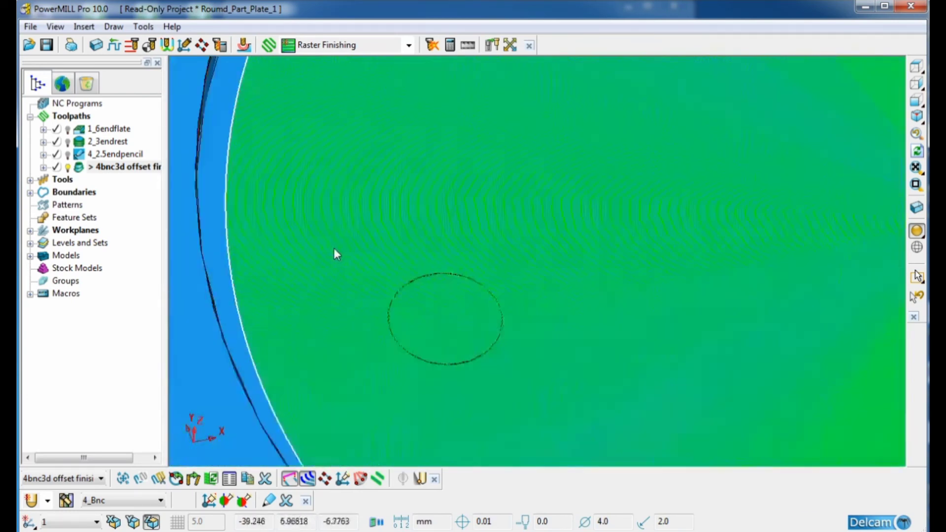
{"action": "scroll", "coordinate": [610, 236], "scroll_direction": "down", "scroll_amount": 4}
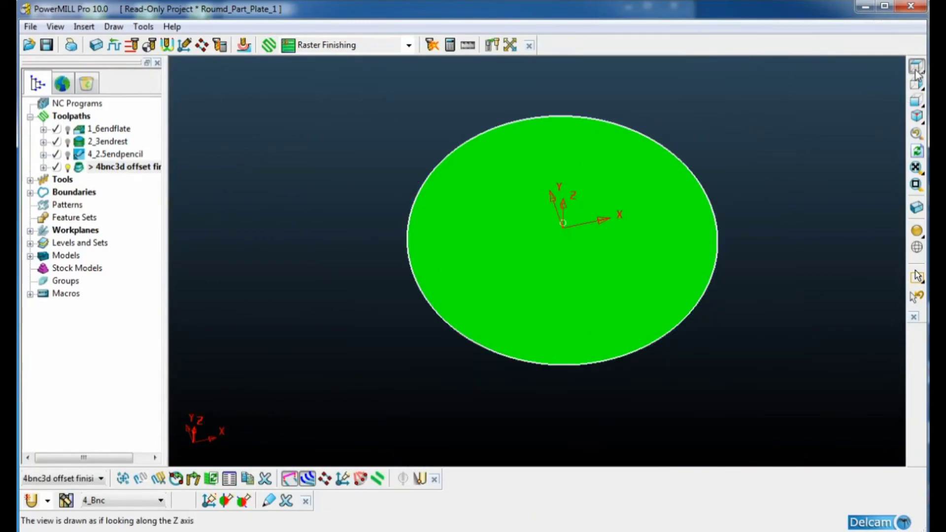
{"action": "left_click", "coordinate": [917, 66]}
{"action": "scroll", "coordinate": [633, 242], "scroll_direction": "up", "scroll_amount": 5}
{"action": "scroll", "coordinate": [566, 250], "scroll_direction": "down", "scroll_amount": 5}
{"action": "scroll", "coordinate": [543, 273], "scroll_direction": "up", "scroll_amount": 5}
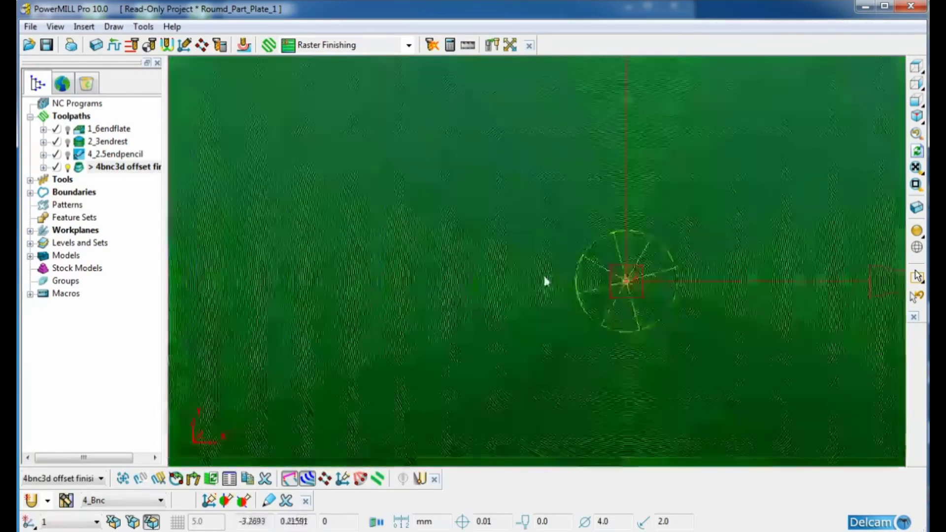
{"action": "scroll", "coordinate": [556, 270], "scroll_direction": "down", "scroll_amount": 5}
{"action": "scroll", "coordinate": [344, 252], "scroll_direction": "up", "scroll_amount": 5}
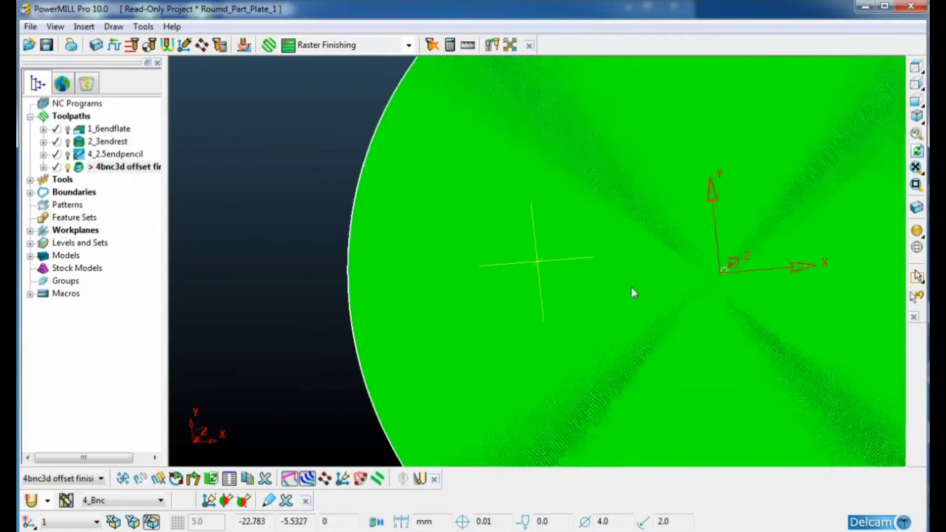
- Orbit and zoom to inspect the toolpath circle from tilted and edge-on angles
{"action": "middle_click_drag", "start_coordinate": [633, 293], "coordinate": [456, 249]}
{"action": "scroll", "coordinate": [598, 281], "scroll_direction": "down", "scroll_amount": 3}
{"action": "scroll", "coordinate": [758, 296], "scroll_direction": "up", "scroll_amount": 2}
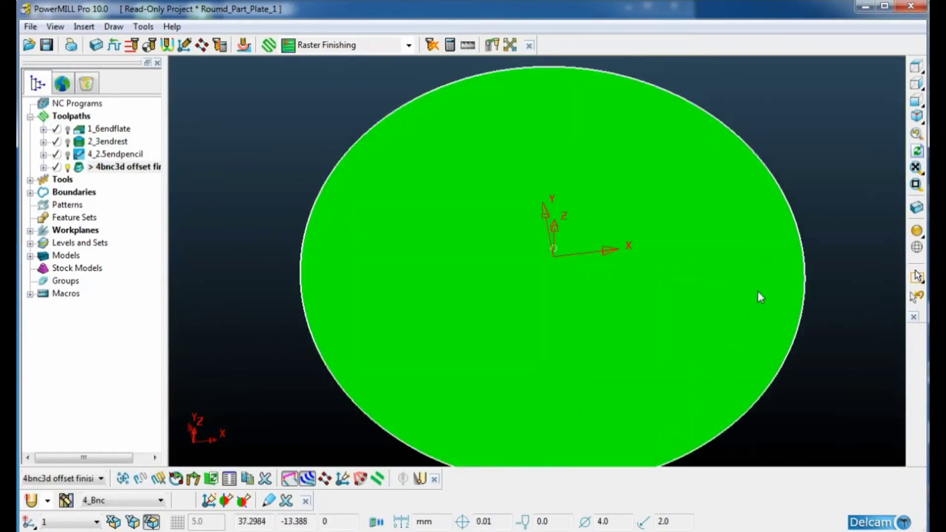
{"action": "scroll", "coordinate": [733, 271], "scroll_direction": "up", "scroll_amount": 5}
{"action": "scroll", "coordinate": [732, 269], "scroll_direction": "down", "scroll_amount": 5}
{"action": "scroll", "coordinate": [501, 333], "scroll_direction": "up", "scroll_amount": 5}
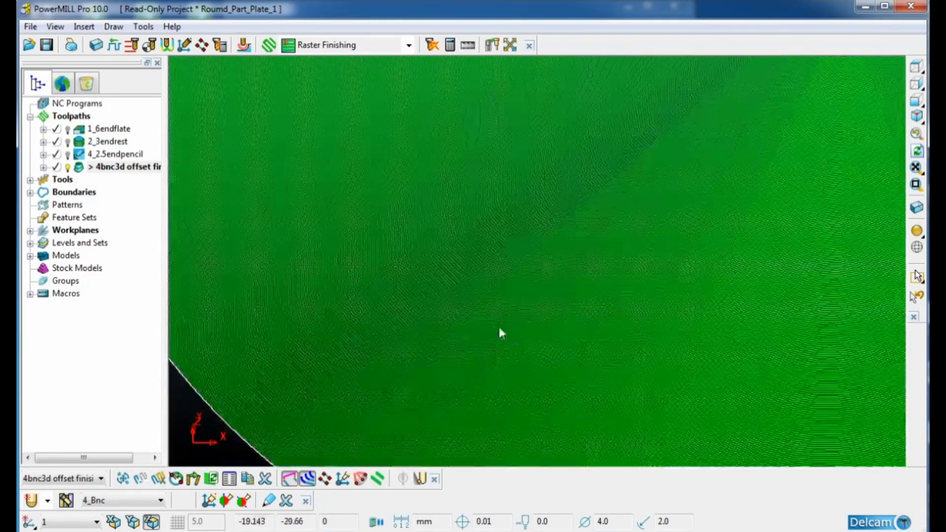
{"action": "scroll", "coordinate": [537, 389], "scroll_direction": "down", "scroll_amount": 5}
{"action": "middle_click_drag", "start_coordinate": [538, 390], "coordinate": [556, 264]}
{"action": "scroll", "coordinate": [528, 249], "scroll_direction": "up", "scroll_amount": 5}
{"action": "scroll", "coordinate": [487, 292], "scroll_direction": "down", "scroll_amount": 5}
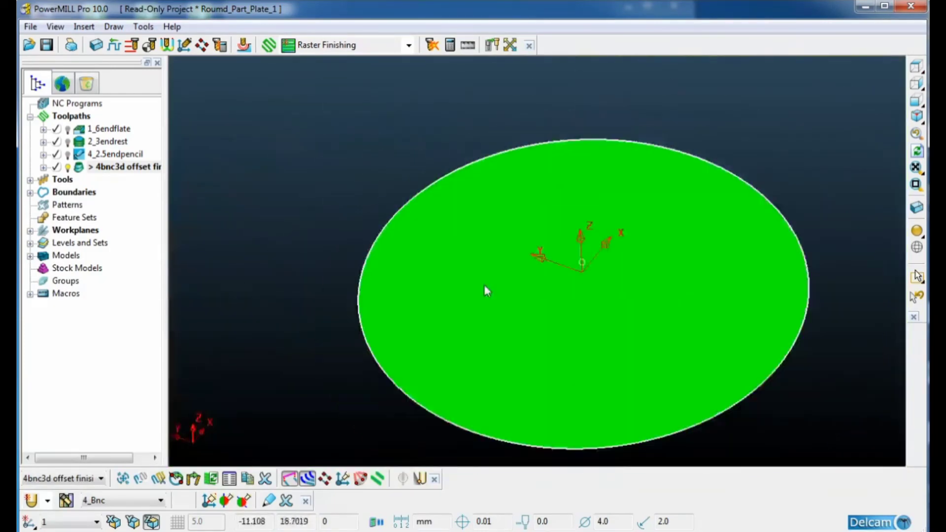
{"action": "middle_click_drag", "start_coordinate": [486, 292], "coordinate": [627, 238]}
{"action": "scroll", "coordinate": [558, 307], "scroll_direction": "up", "scroll_amount": 5}
{"action": "scroll", "coordinate": [590, 354], "scroll_direction": "down", "scroll_amount": 5}
{"action": "middle_click_drag", "start_coordinate": [589, 355], "coordinate": [828, 186]}
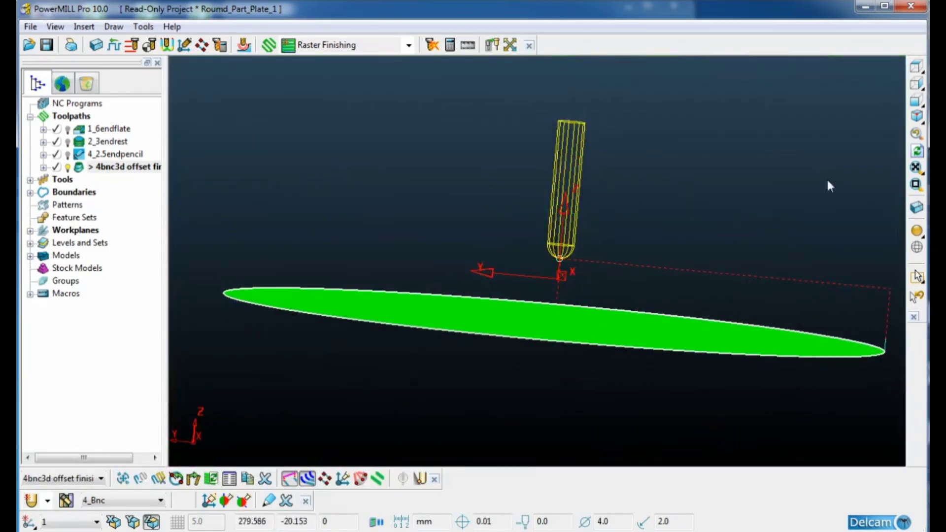
- Check the toolpath from the front, then show the shaded plate model again
{"action": "left_click", "coordinate": [917, 113]}
{"action": "mouse_move", "coordinate": [668, 176]}
{"action": "middle_mouse_down"}
{"action": "mouse_move", "coordinate": [575, 352]}
{"action": "mouse_move", "coordinate": [656, 185]}
{"action": "middle_mouse_up"}
{"action": "left_click", "coordinate": [917, 230]}
{"action": "mouse_move", "coordinate": [779, 248]}
{"action": "middle_mouse_down"}
{"action": "mouse_move", "coordinate": [608, 289]}
{"action": "mouse_move", "coordinate": [473, 291]}
{"action": "mouse_move", "coordinate": [667, 302]}
{"action": "mouse_move", "coordinate": [628, 268]}
{"action": "mouse_move", "coordinate": [577, 414]}
{"action": "mouse_move", "coordinate": [622, 268]}
{"action": "mouse_move", "coordinate": [665, 271]}
{"action": "mouse_move", "coordinate": [605, 218]}
{"action": "middle_mouse_up"}
{"action": "scroll", "coordinate": [620, 261], "scroll_direction": "down", "scroll_amount": 3}
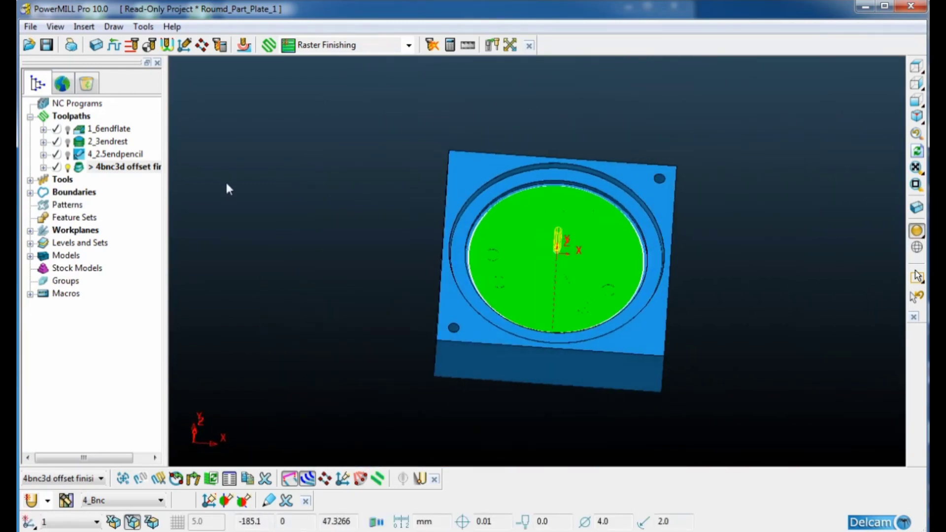
{"action": "mouse_move", "coordinate": [323, 235]}
{"action": "middle_mouse_down"}
{"action": "mouse_move", "coordinate": [674, 250]}
{"action": "mouse_move", "coordinate": [596, 245]}
{"action": "mouse_move", "coordinate": [594, 290]}
{"action": "mouse_move", "coordinate": [539, 296]}
{"action": "mouse_move", "coordinate": [528, 229]}
{"action": "mouse_move", "coordinate": [585, 250]}
{"action": "mouse_move", "coordinate": [551, 284]}
{"action": "mouse_move", "coordinate": [570, 236]}
{"action": "mouse_move", "coordinate": [413, 230]}
{"action": "mouse_move", "coordinate": [668, 198]}
{"action": "middle_mouse_up"}
{"action": "scroll", "coordinate": [570, 236], "scroll_direction": "up", "scroll_amount": 2}
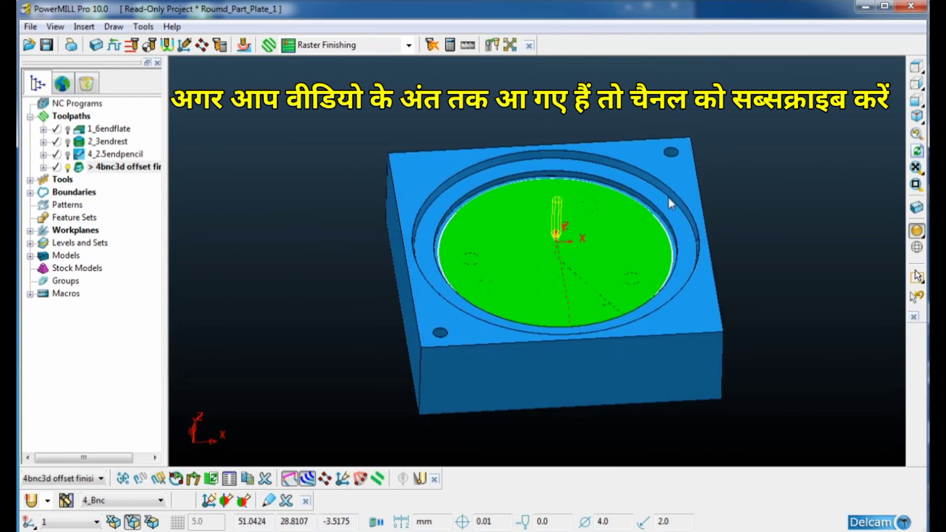
{"action": "scroll", "coordinate": [657, 265], "scroll_direction": "up", "scroll_amount": 5}
{"action": "scroll", "coordinate": [657, 259], "scroll_direction": "down", "scroll_amount": 2}
{"action": "scroll", "coordinate": [645, 196], "scroll_direction": "down", "scroll_amount": 5}
{"action": "scroll", "coordinate": [601, 248], "scroll_direction": "down", "scroll_amount": 2}
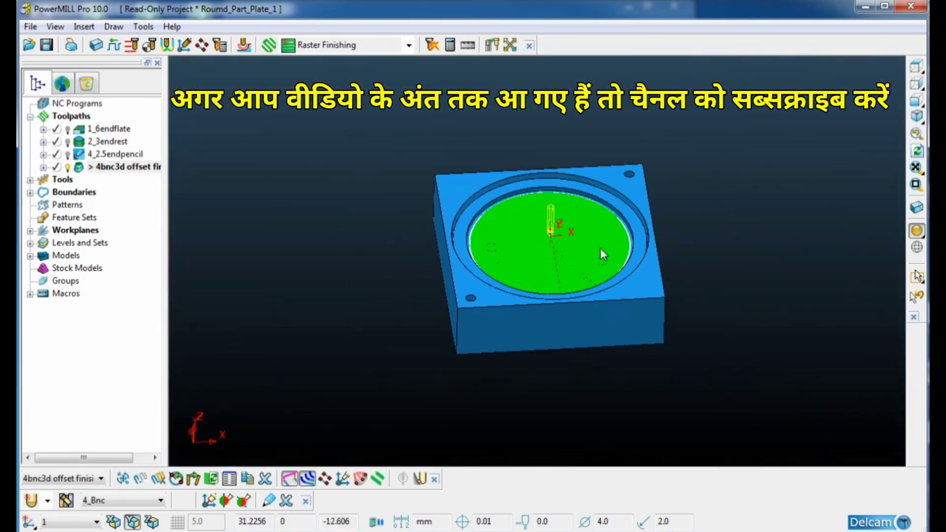